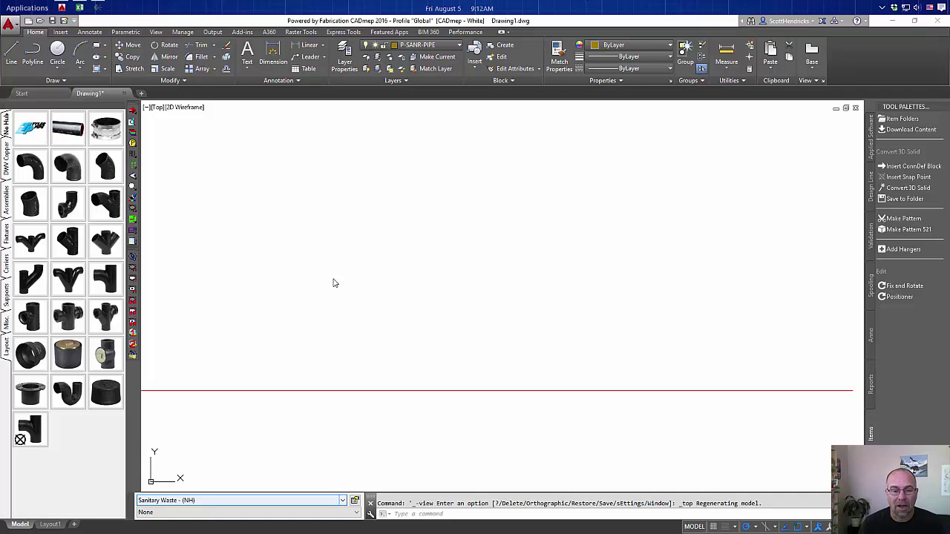
# - Switch the service to Ductwork > Supply Air 2wg
pyautogui.click(175, 503)
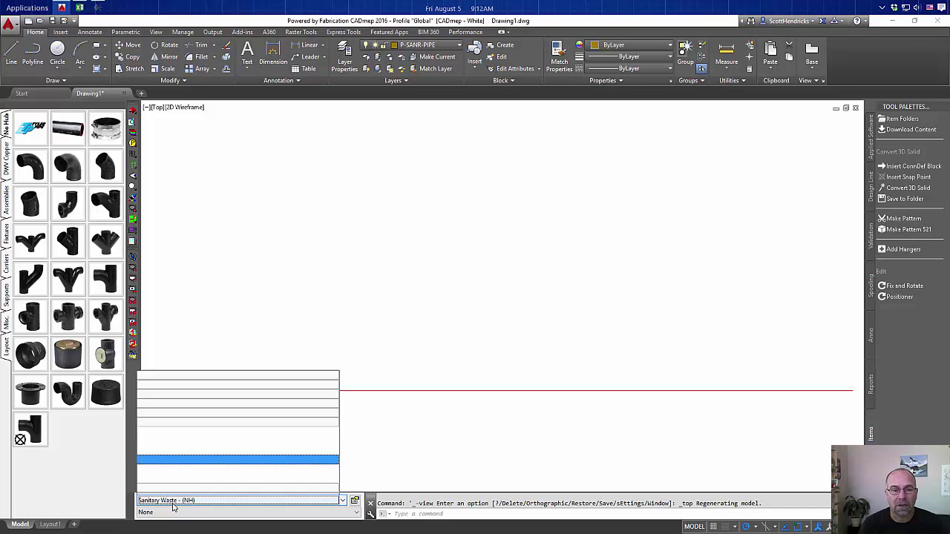
pyautogui.click(141, 302)
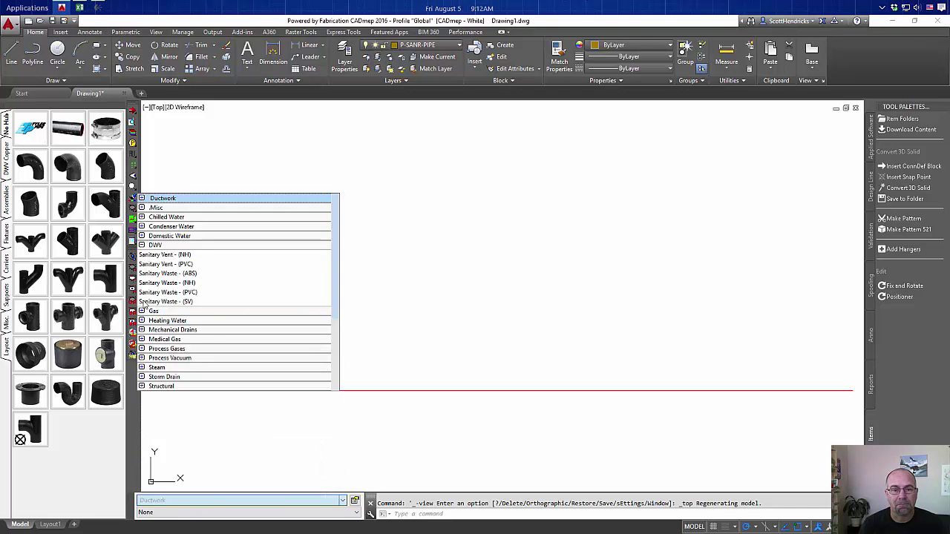
pyautogui.click(160, 265)
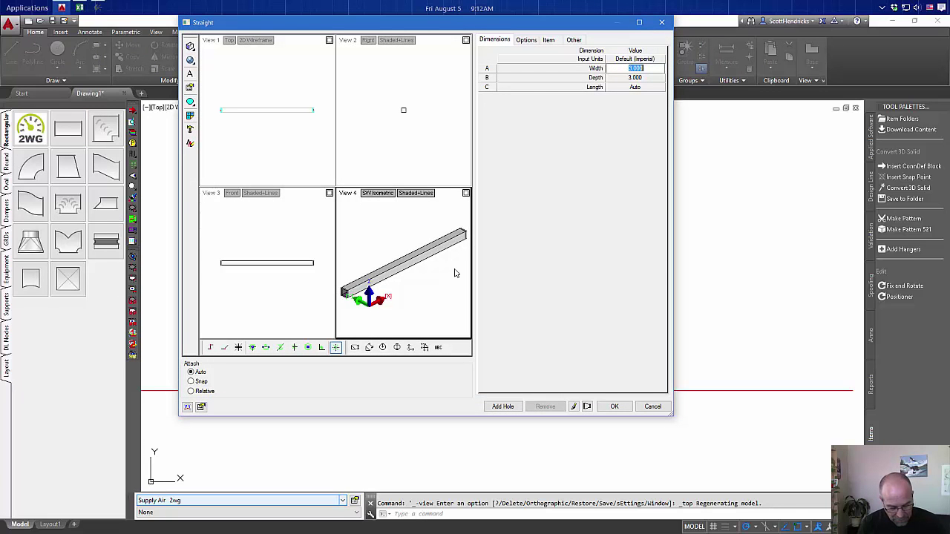
# - Set the straight duct to width 24 and depth 24 with Relative attachment
pyautogui.write('24')
pyautogui.press('Tab')
pyautogui.write('24')
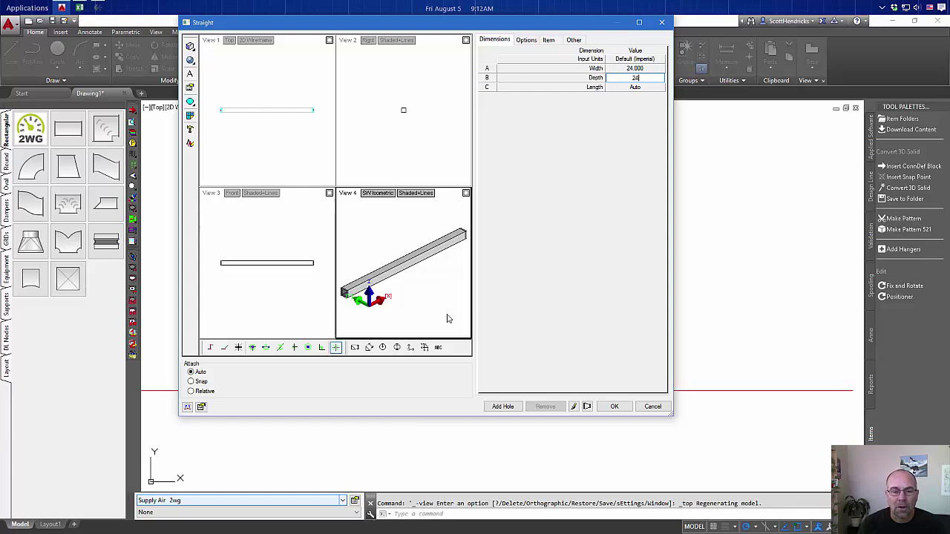
pyautogui.click(203, 393)
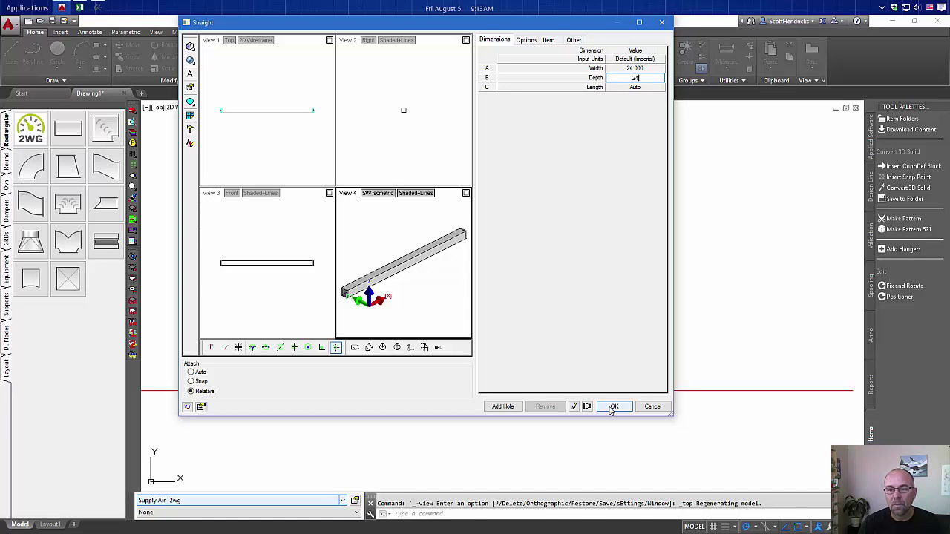
# - Place the 24x24 duct with its bottom fixed at Z 144 using Level to Bottom
pyautogui.click(612, 407)
pyautogui.click(428, 319)
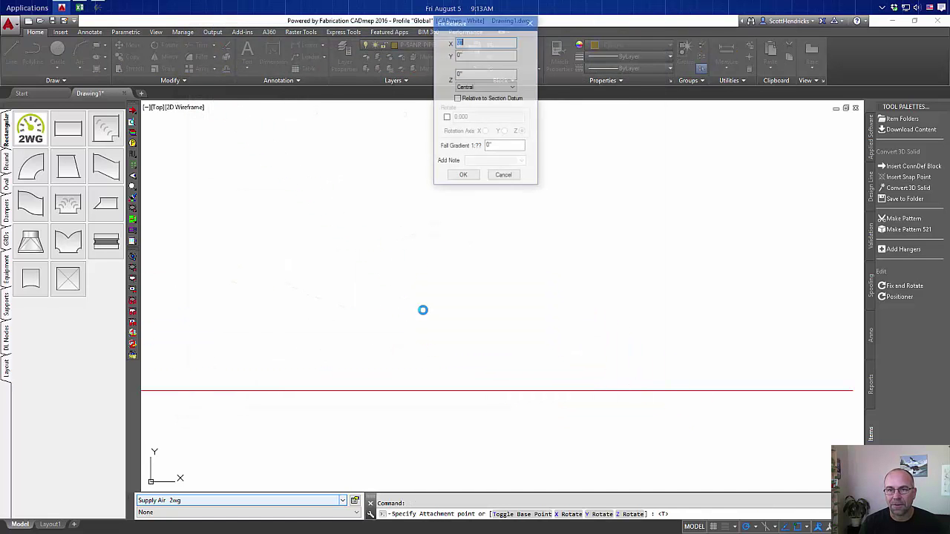
pyautogui.moveTo(479, 29); pyautogui.dragTo(426, 121)
pyautogui.click(415, 170)
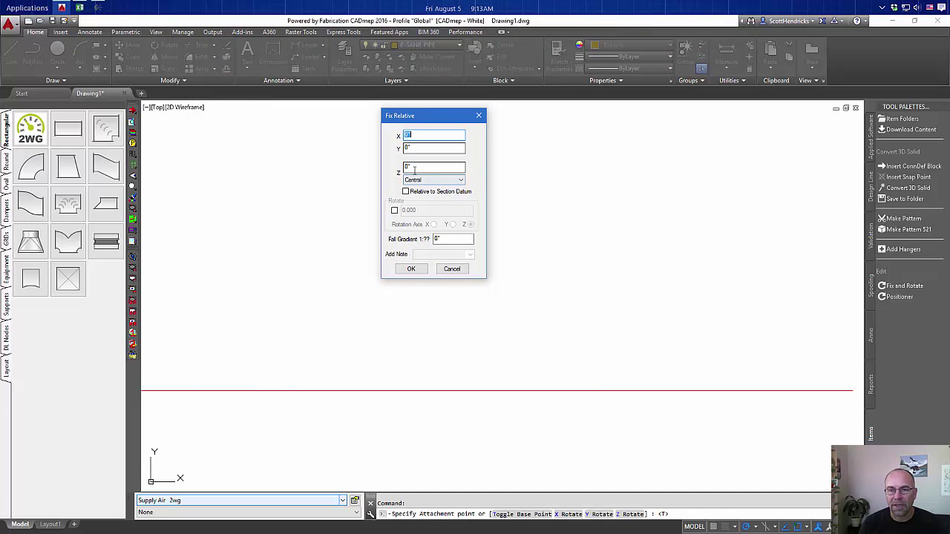
pyautogui.click(417, 179)
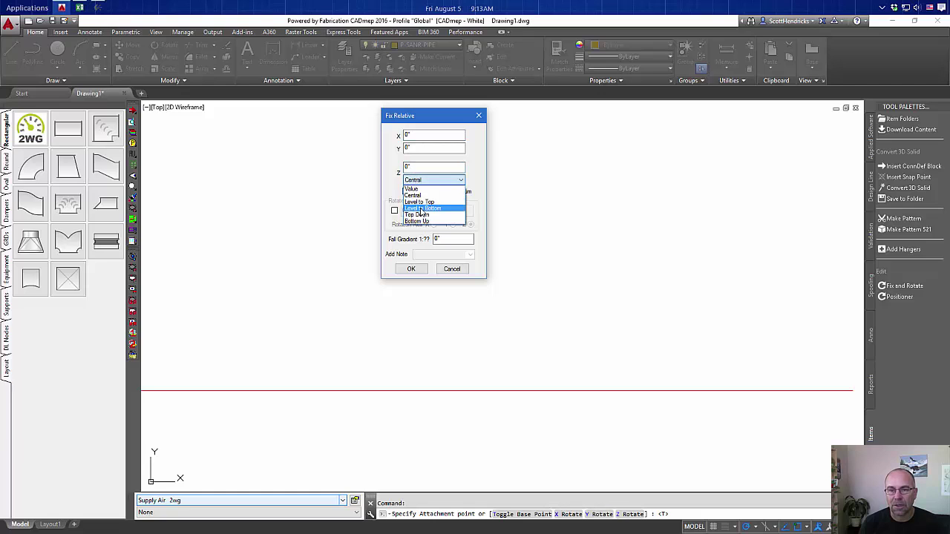
pyautogui.click(421, 209)
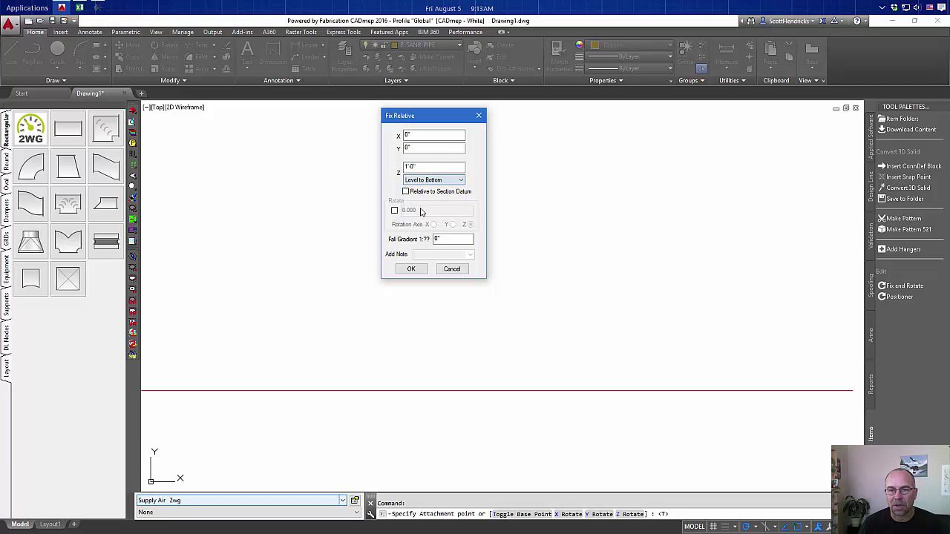
pyautogui.doubleClick(406, 167)
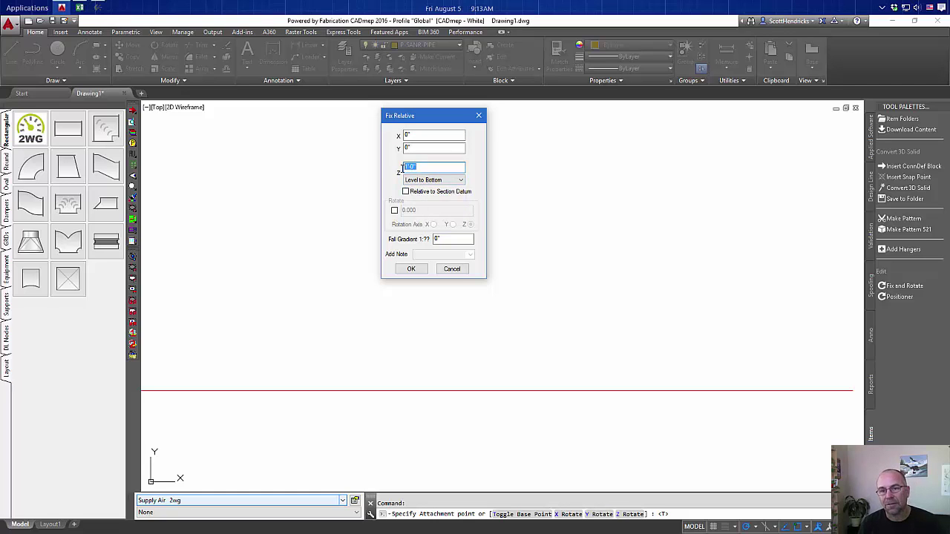
pyautogui.write('144')
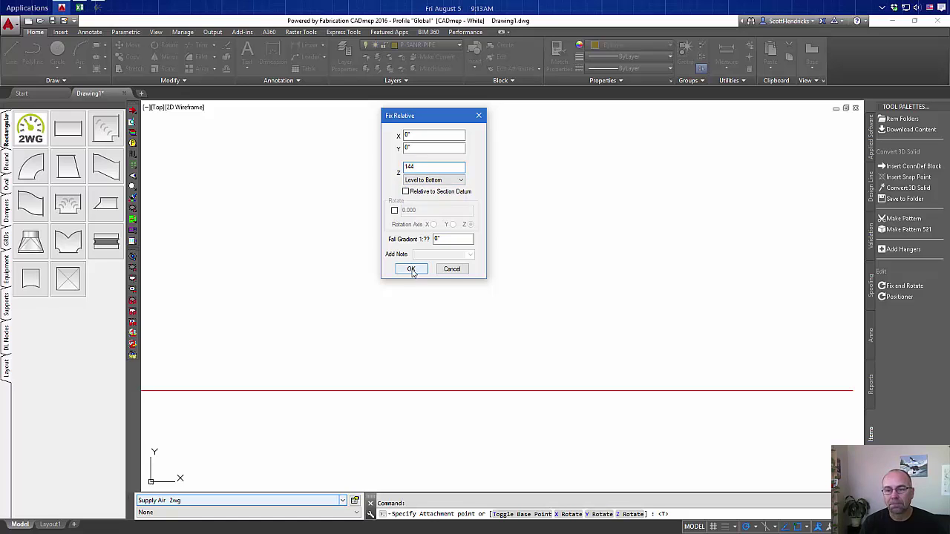
pyautogui.click(411, 269)
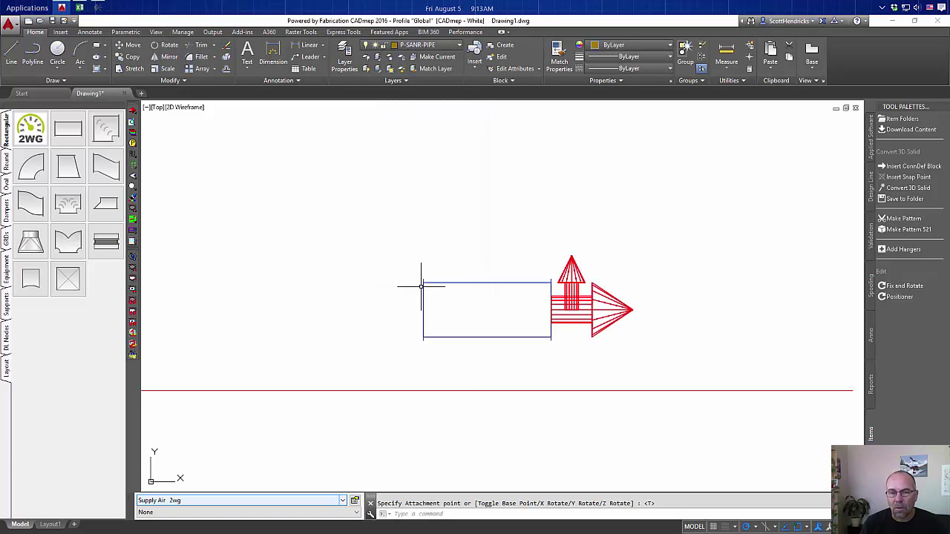
# - Place the duct, erase it, and insert a fresh 24 by 24 straight duct
pyautogui.click(421, 283)
pyautogui.click(498, 365)
pyautogui.click(386, 297)
pyautogui.press('Delete')
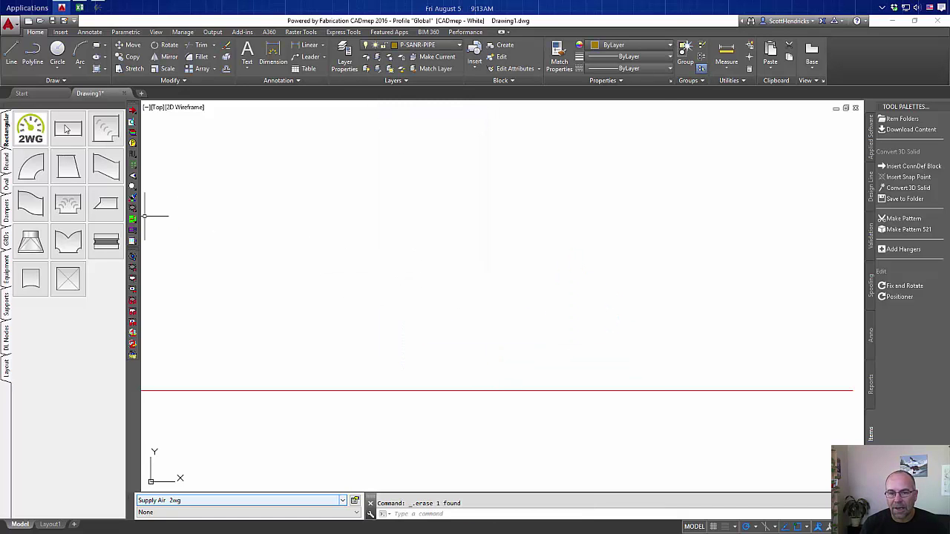
pyautogui.click(68, 128)
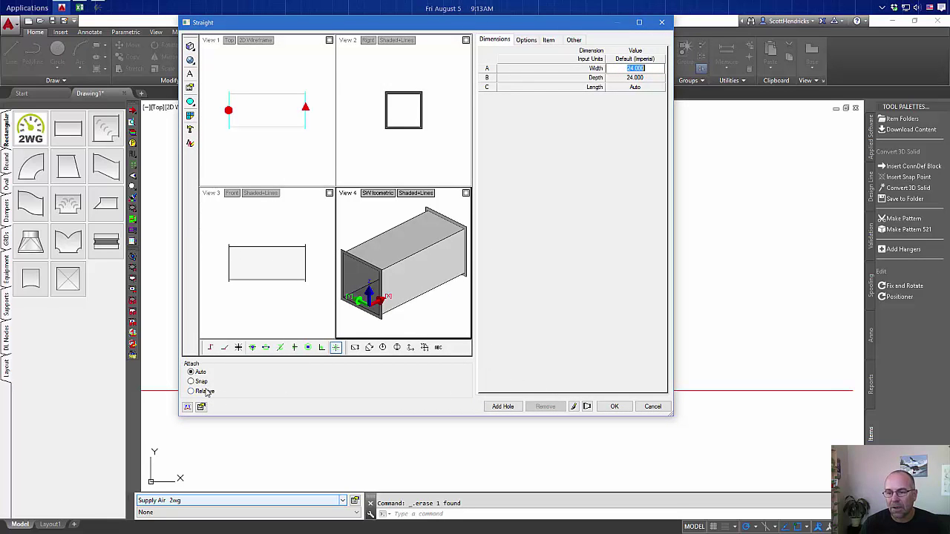
pyautogui.click(615, 406)
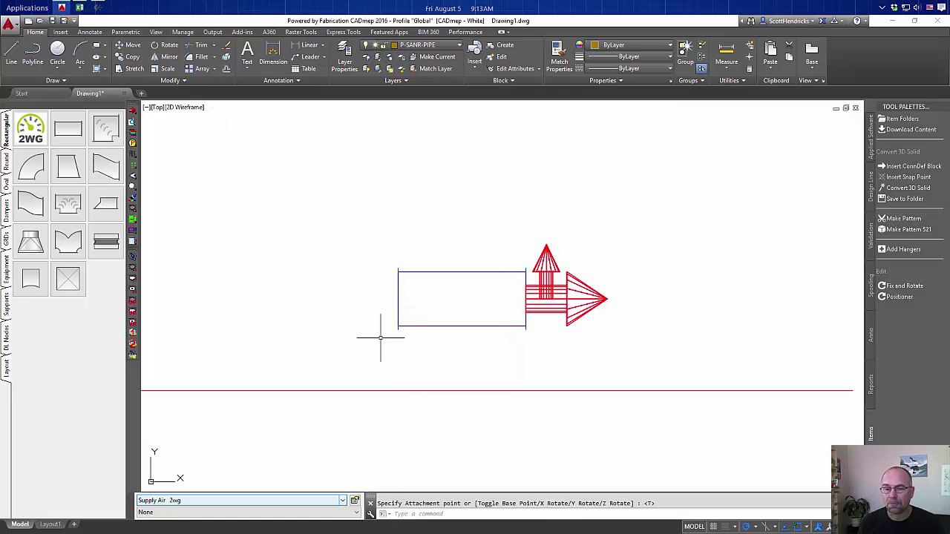
# - Reposition the duct with Positioner to an elevation of 144
pyautogui.click(895, 297)
pyautogui.click(468, 327)
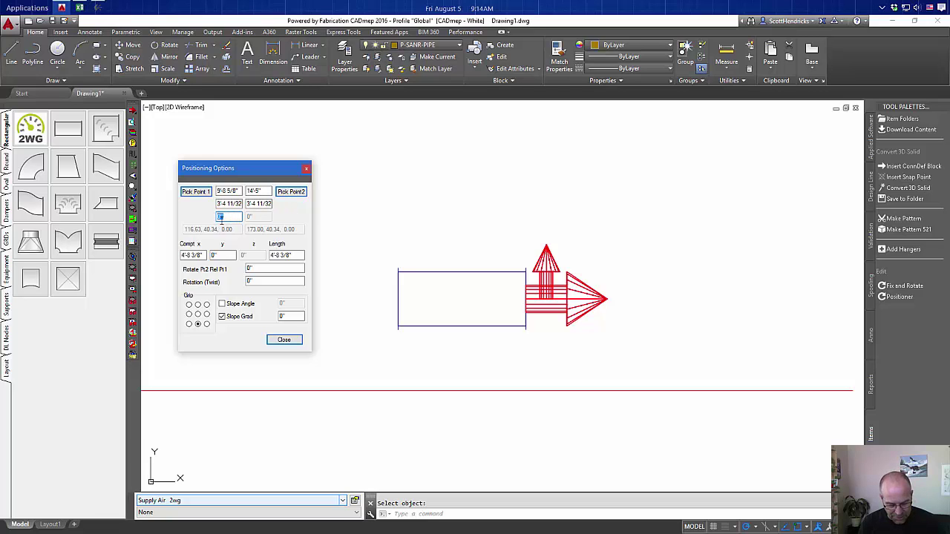
pyautogui.write('14')
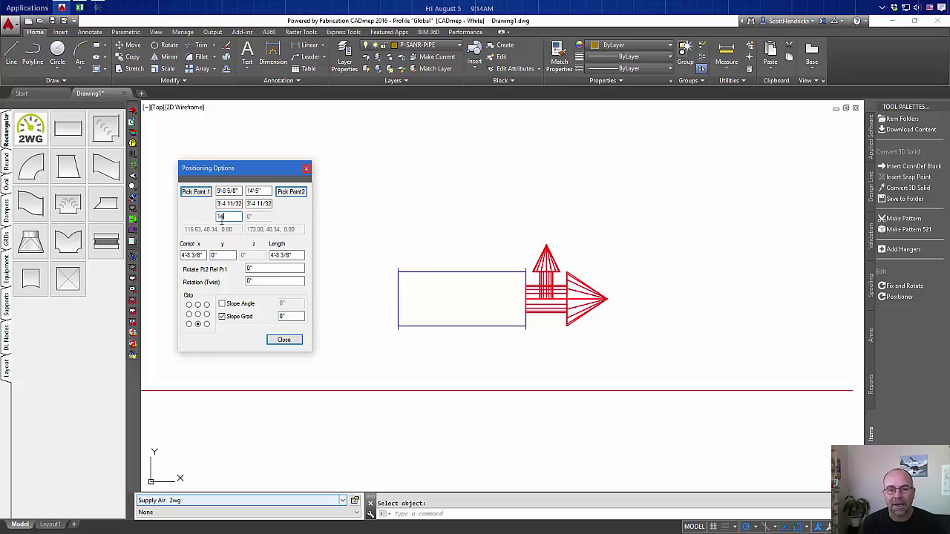
pyautogui.write('4')
pyautogui.click(199, 325)
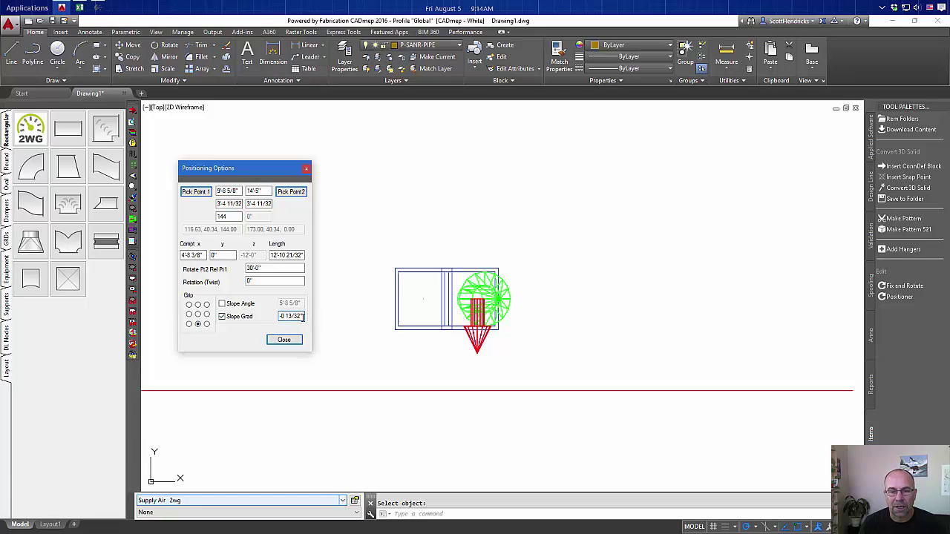
# - Set the duct's slope angle to 0 so it runs level
pyautogui.click(222, 303)
pyautogui.moveTo(303, 304); pyautogui.dragTo(275, 303)
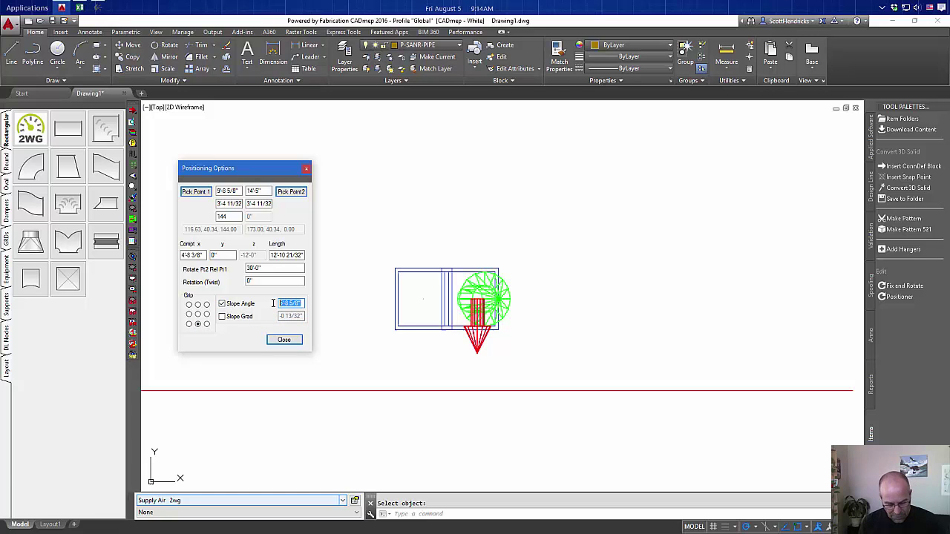
pyautogui.write('0')
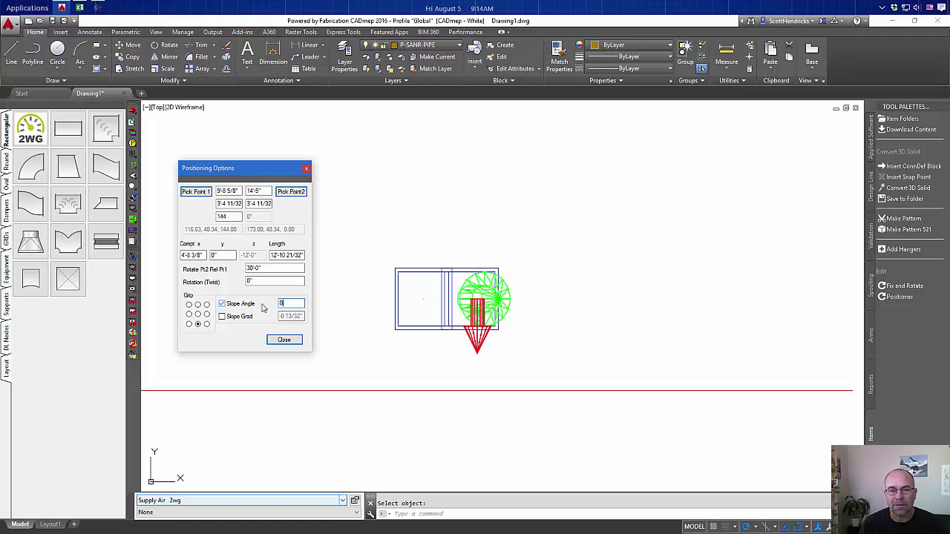
pyautogui.press('Return')
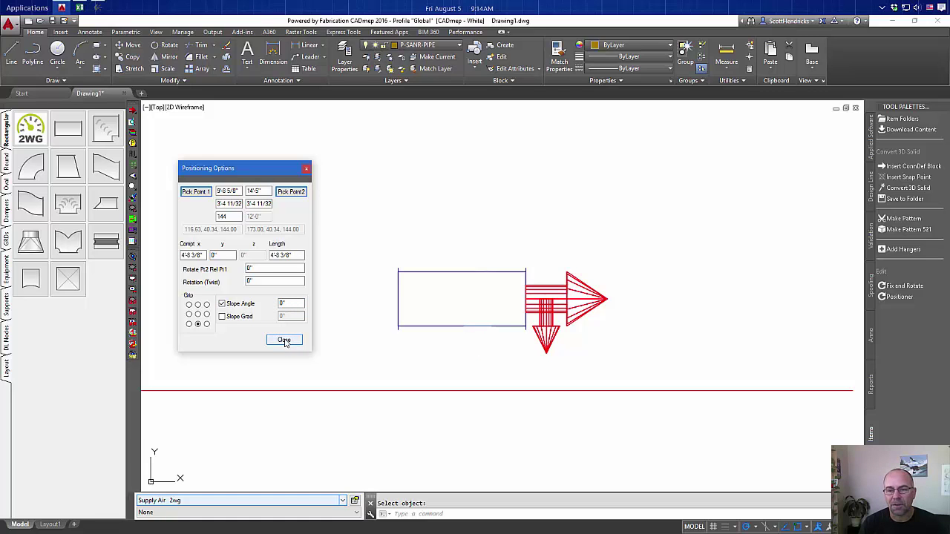
pyautogui.click(284, 341)
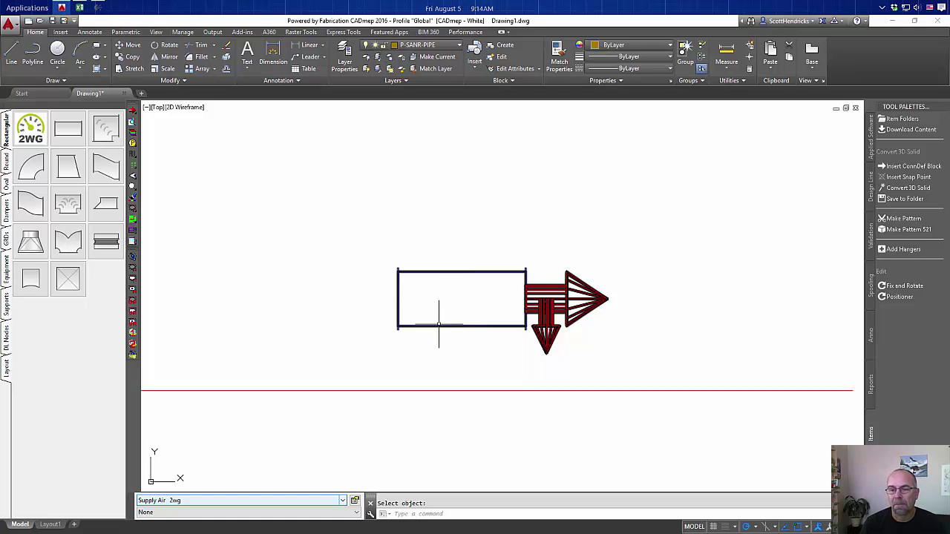
# - Erase the duct with a selection window
pyautogui.click(636, 333)
pyautogui.click(371, 253)
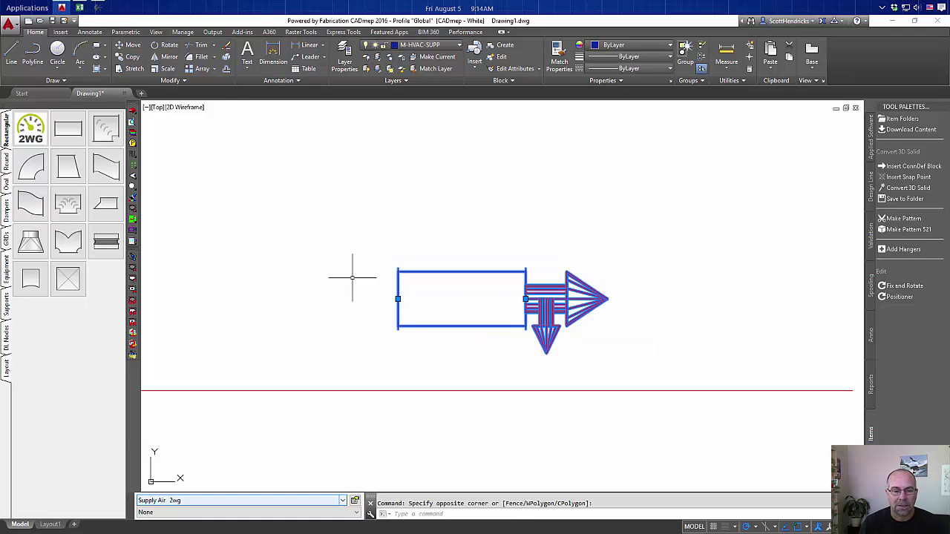
pyautogui.press('Delete')
# - Switch the service to DWV > Sanitary Waste - (NH)
pyautogui.click(153, 501)
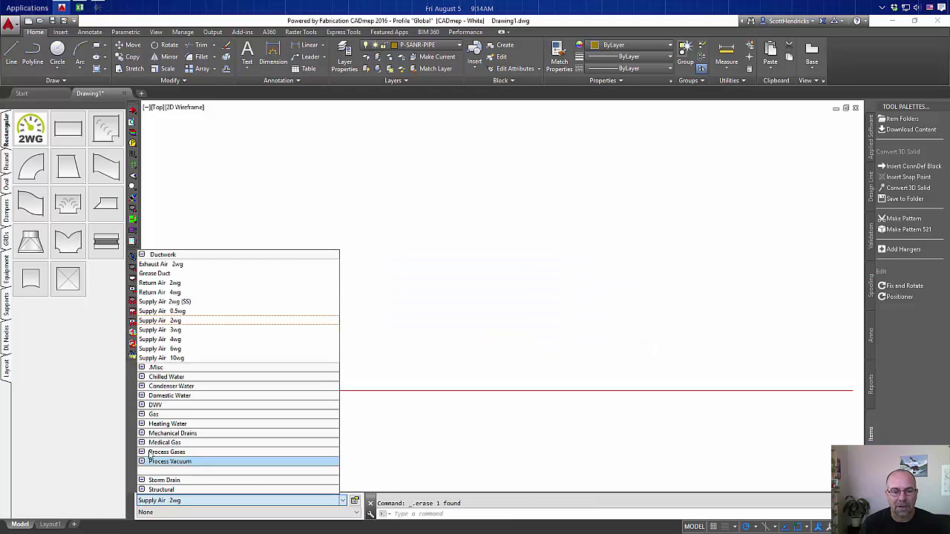
pyautogui.click(142, 406)
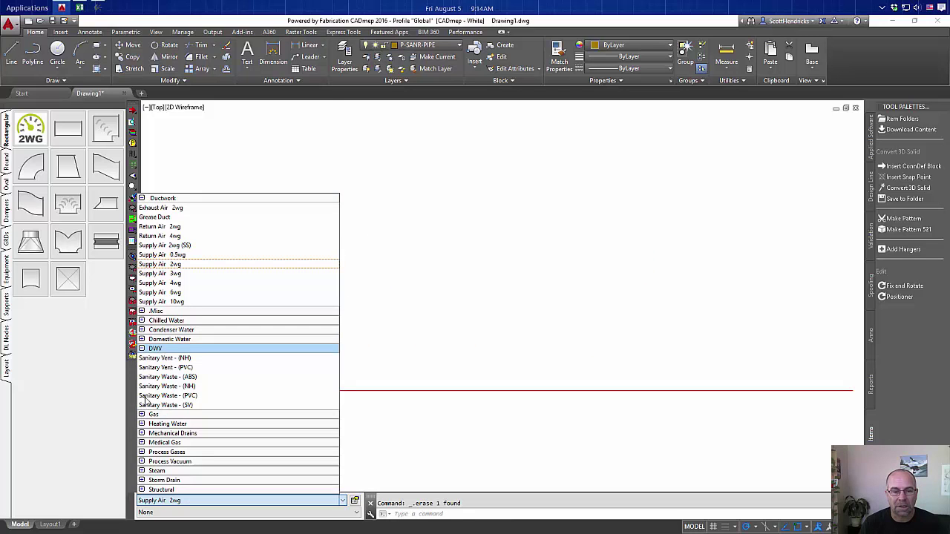
pyautogui.click(171, 385)
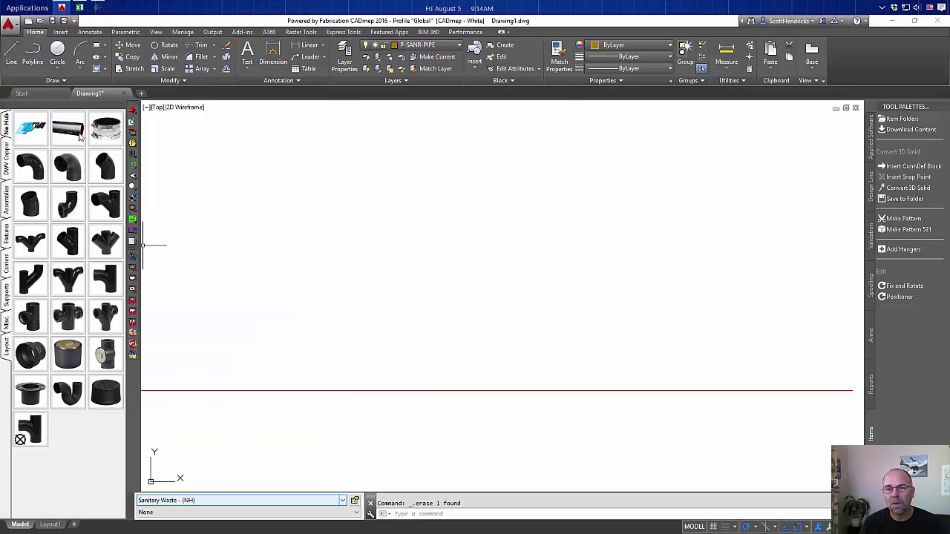
# - Place a 4" No Hub Pipe at zero offsets with elevation measured to Central line
pyautogui.click(69, 128)
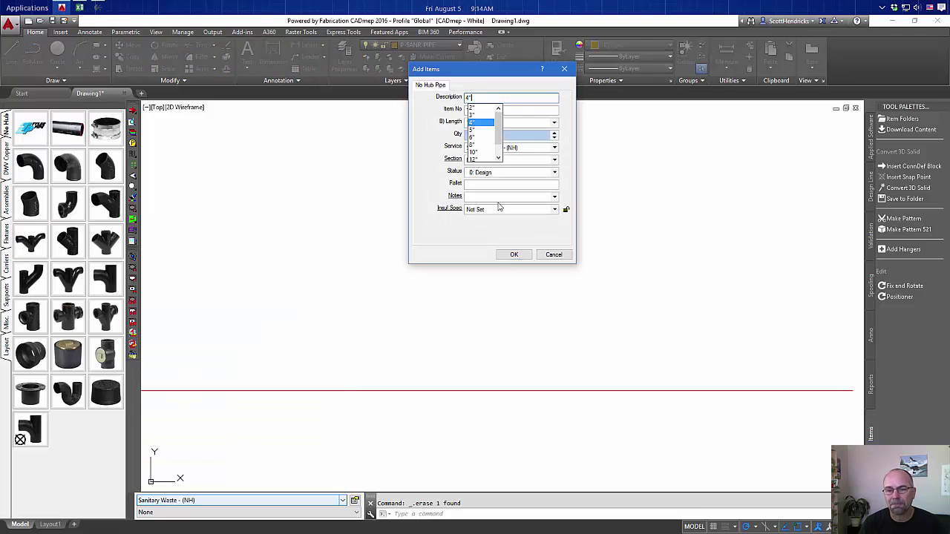
pyautogui.click(473, 122)
pyautogui.click(513, 255)
pyautogui.click(318, 344)
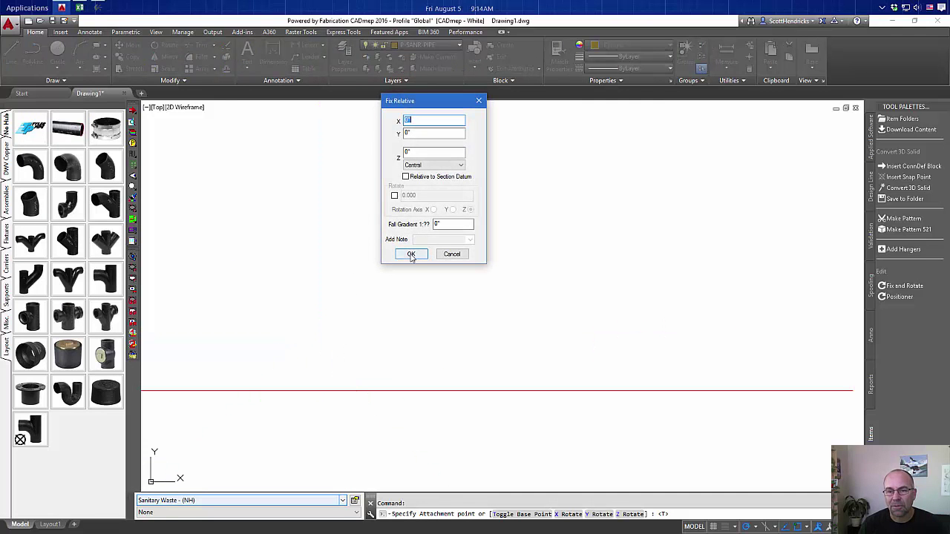
pyautogui.click(423, 165)
pyautogui.click(420, 175)
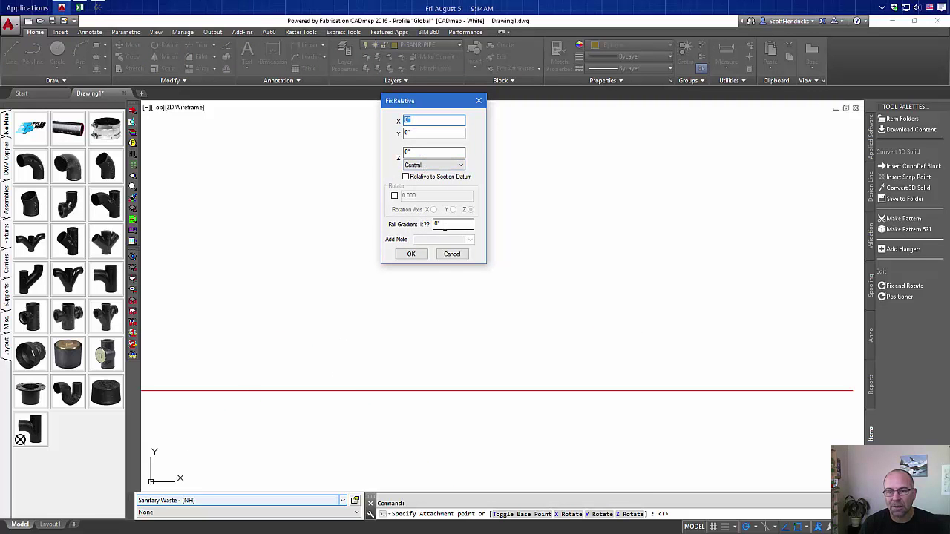
pyautogui.click(411, 255)
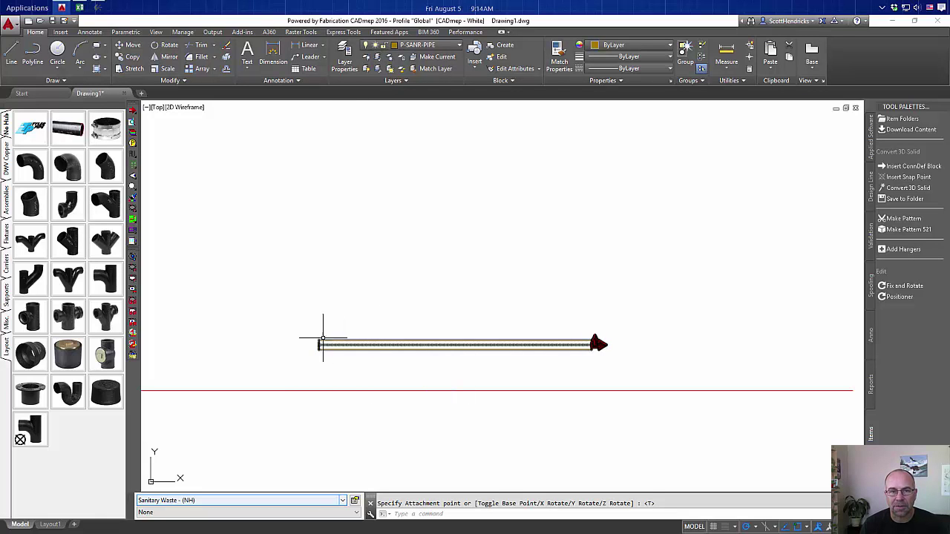
pyautogui.click(157, 109)
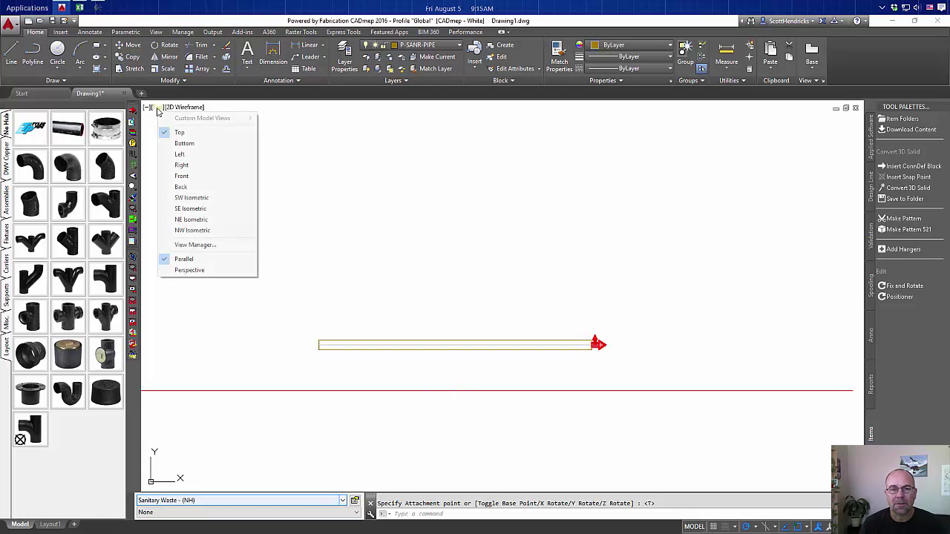
# - In Front view, lower the pipe's first point to Z -24 with Positioner
pyautogui.click(195, 176)
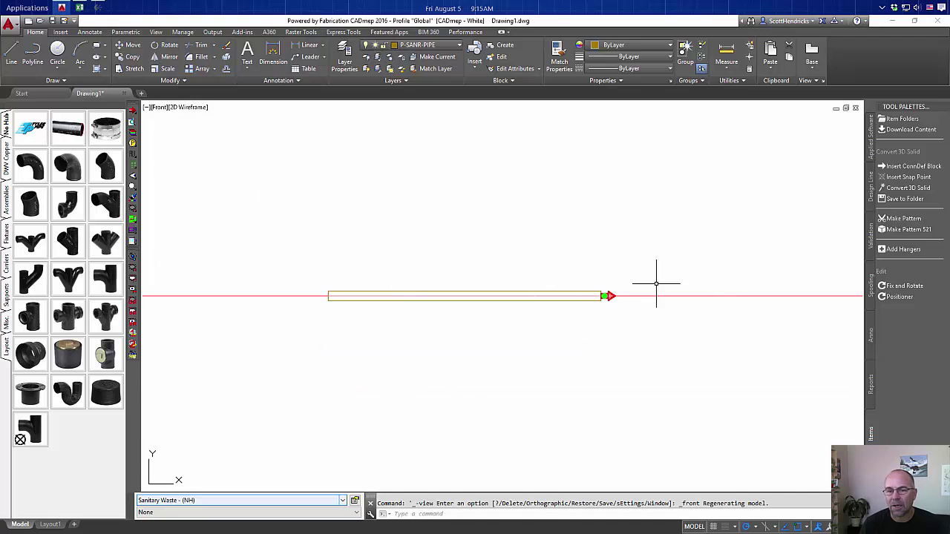
pyautogui.click(898, 297)
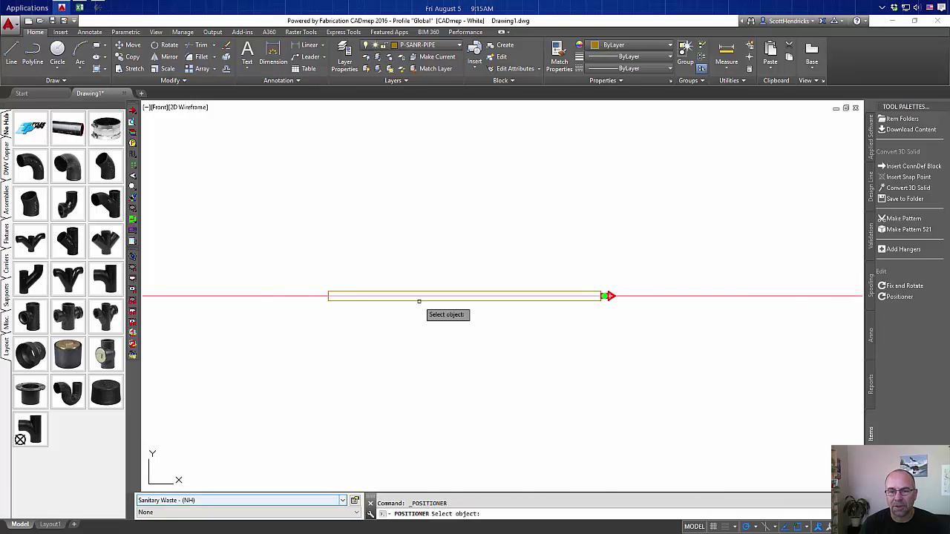
pyautogui.click(364, 295)
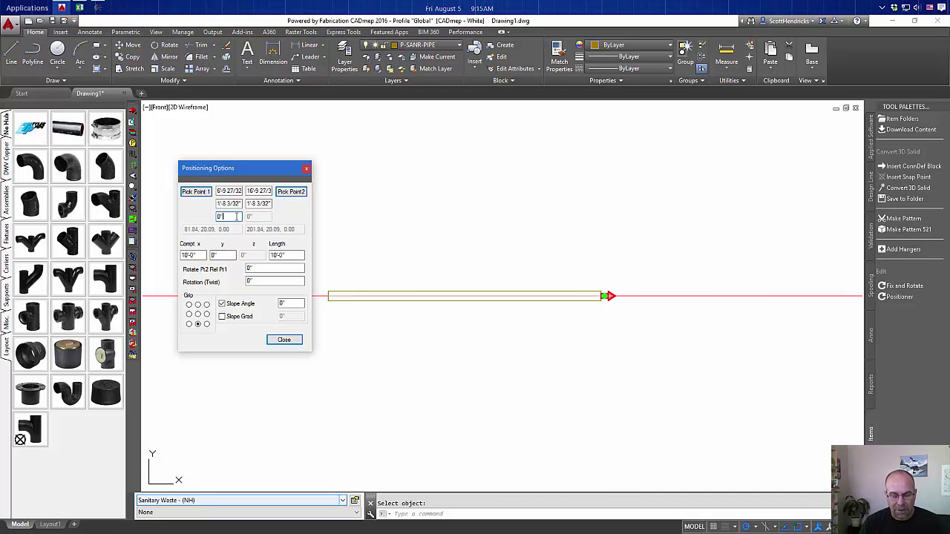
pyautogui.doubleClick(229, 216)
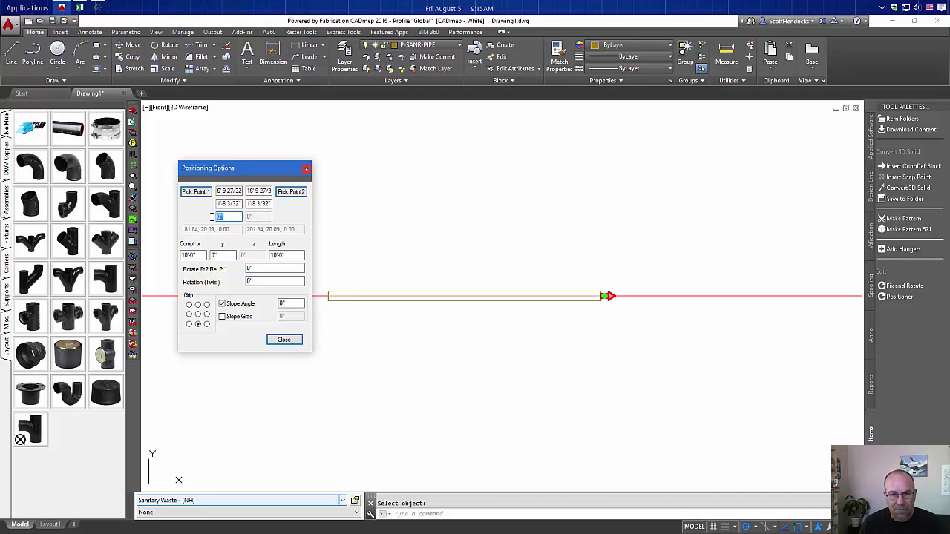
pyautogui.write('-24')
pyautogui.press('Return')
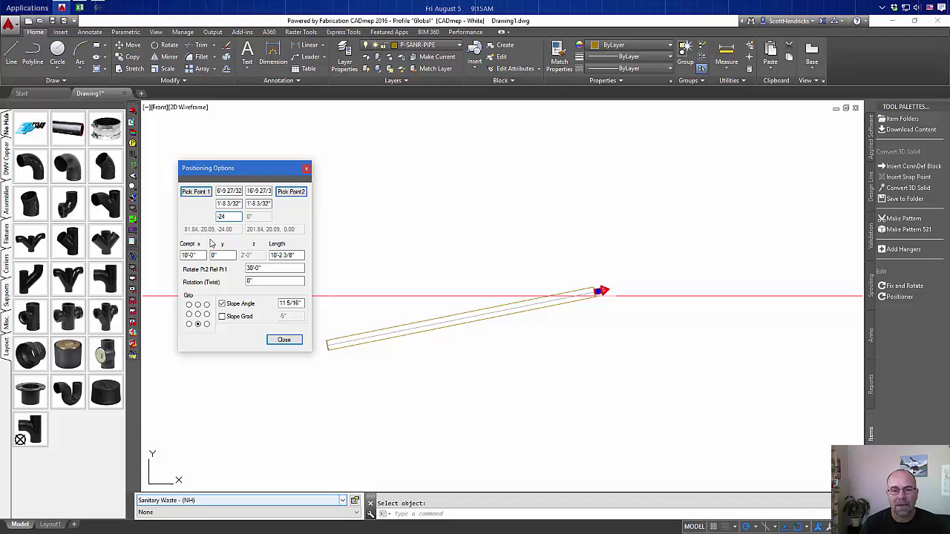
# - Give the pipe a 1 in 48 slope gradient
pyautogui.click(222, 316)
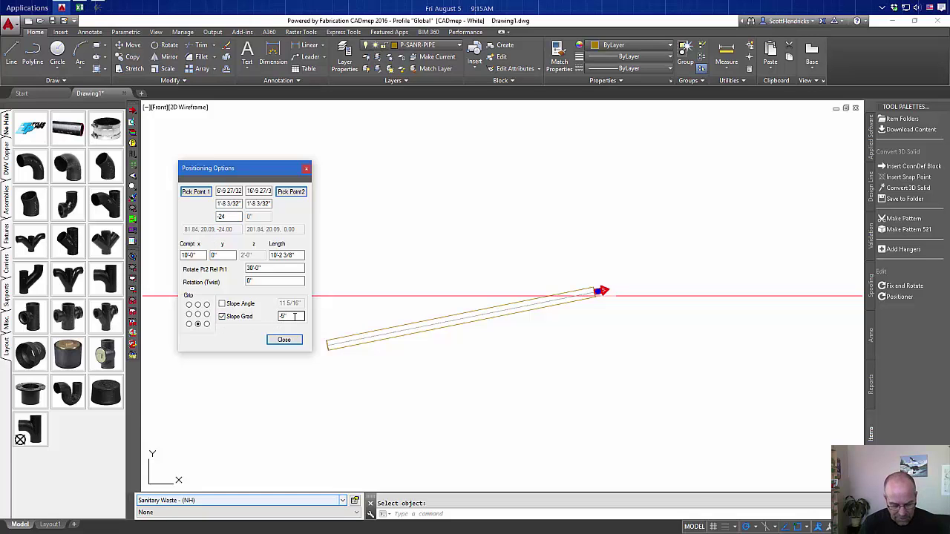
pyautogui.write('48')
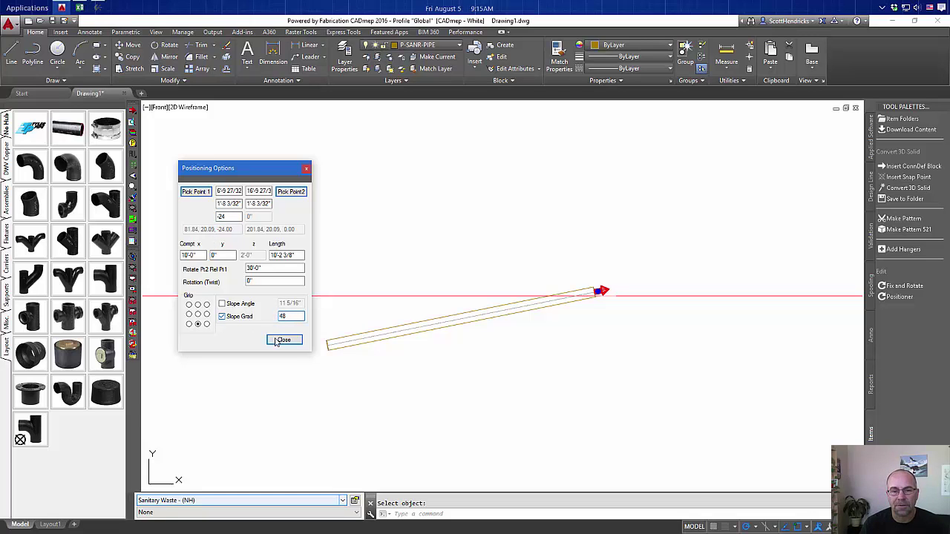
pyautogui.press('Return')
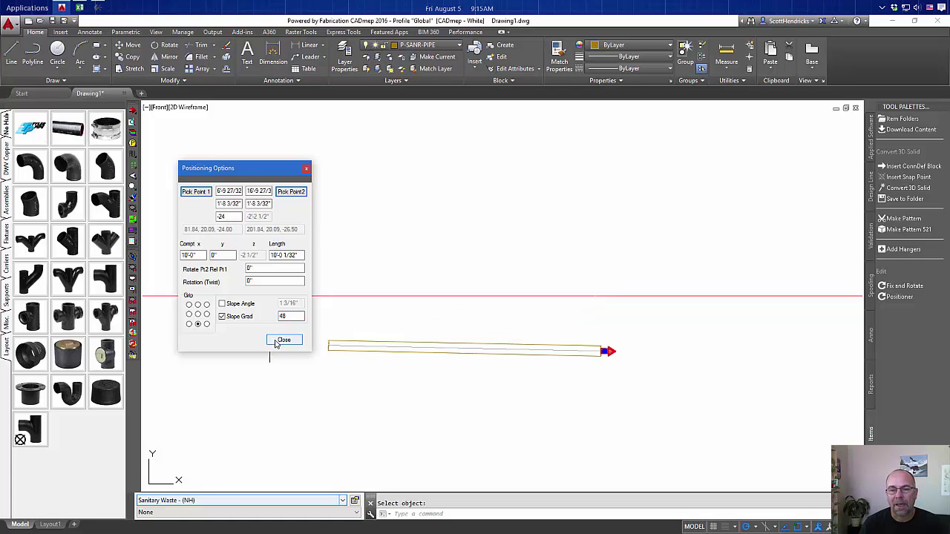
pyautogui.click(282, 341)
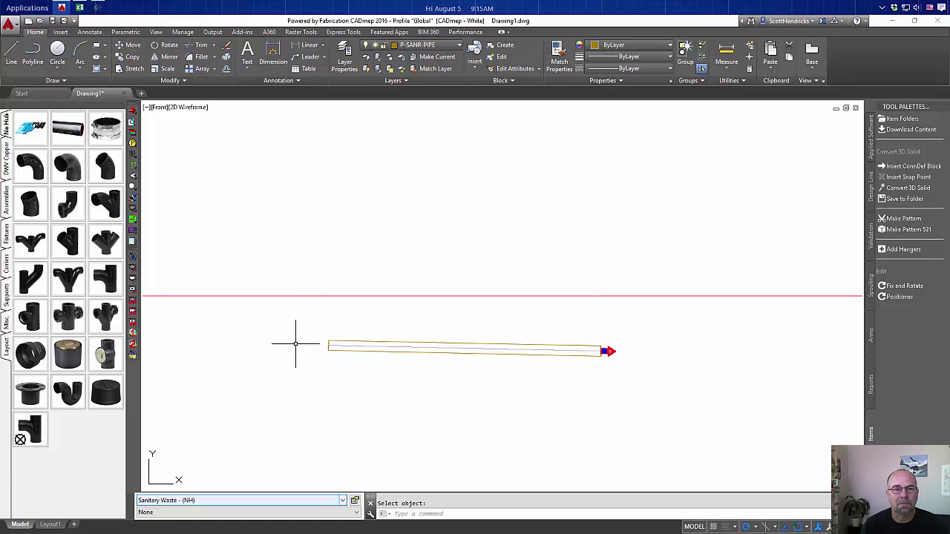
# - Attach a 90° elbow at the pipe's left end, removing the X-component so it points straight up
pyautogui.click(132, 112)
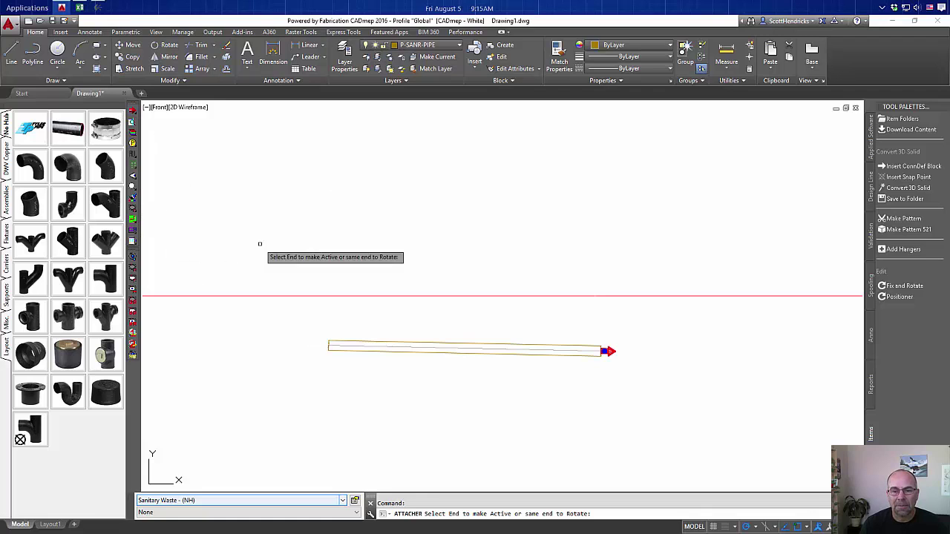
pyautogui.click(340, 342)
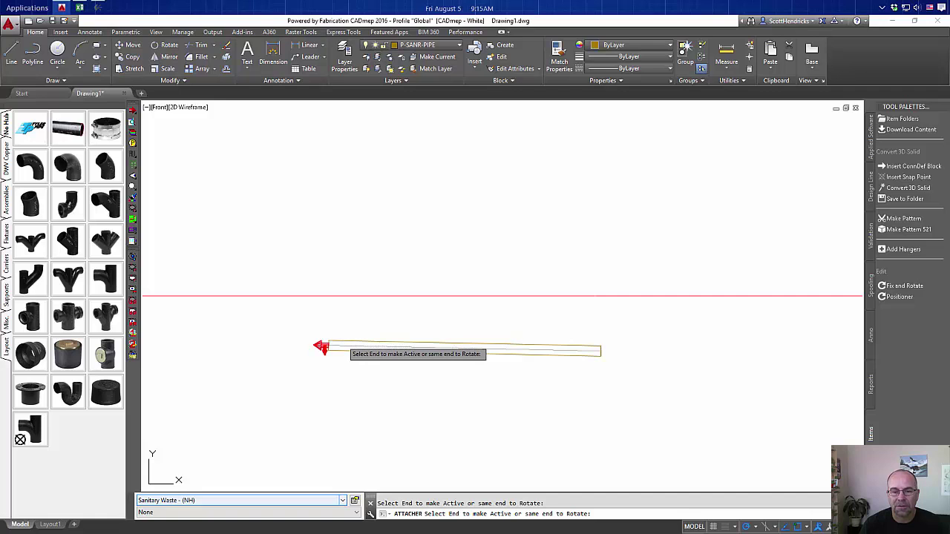
pyautogui.click(30, 165)
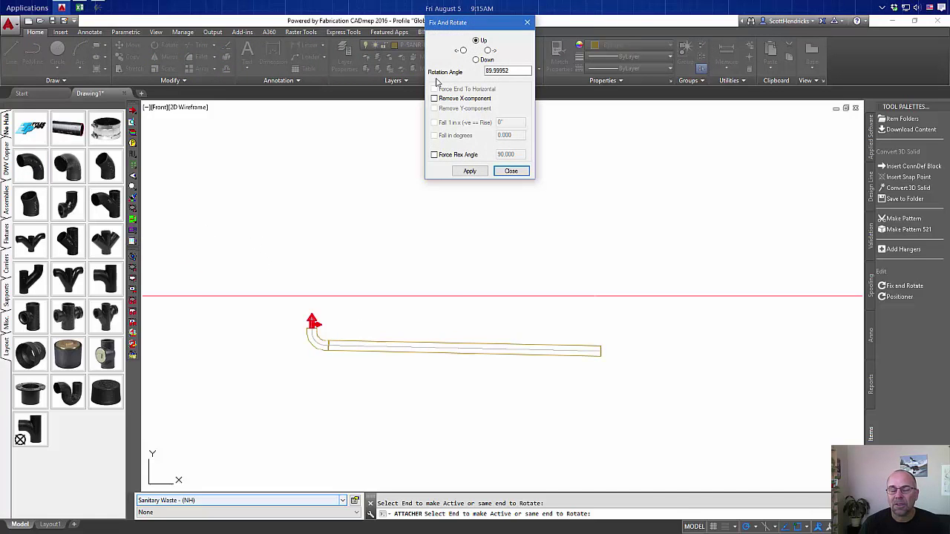
pyautogui.moveTo(449, 28); pyautogui.dragTo(391, 151)
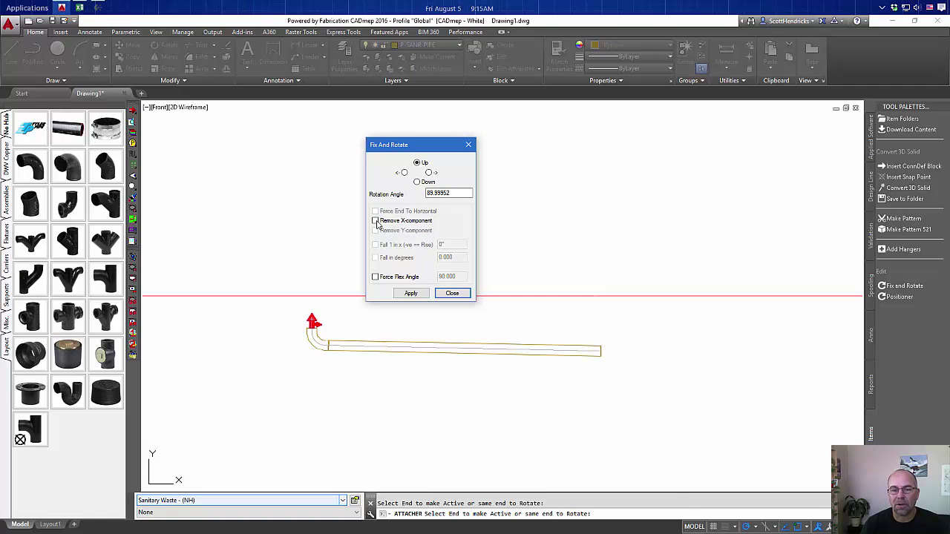
pyautogui.click(376, 220)
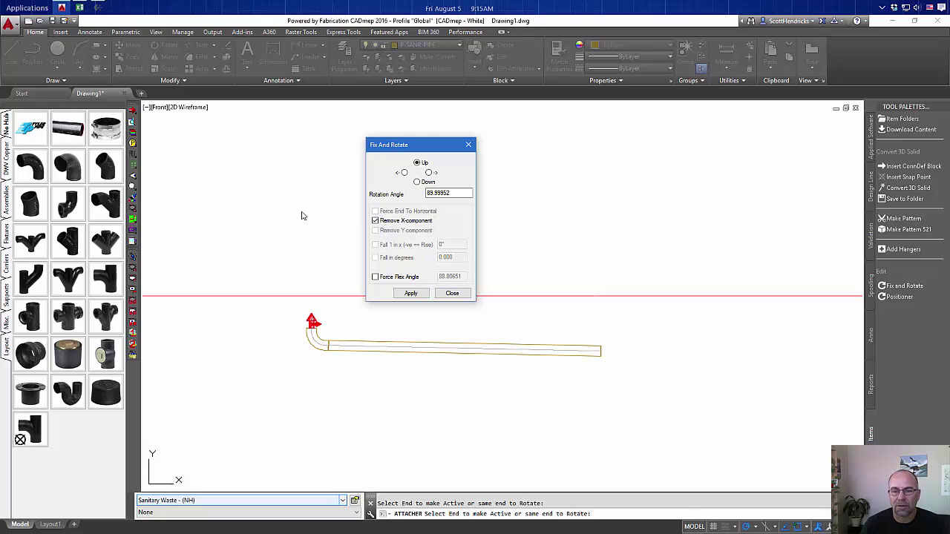
pyautogui.click(409, 293)
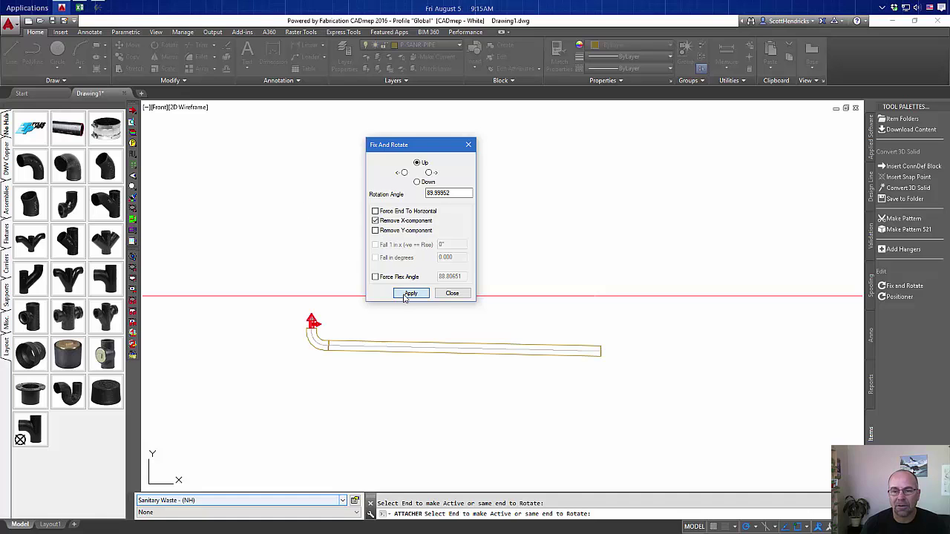
pyautogui.click(452, 293)
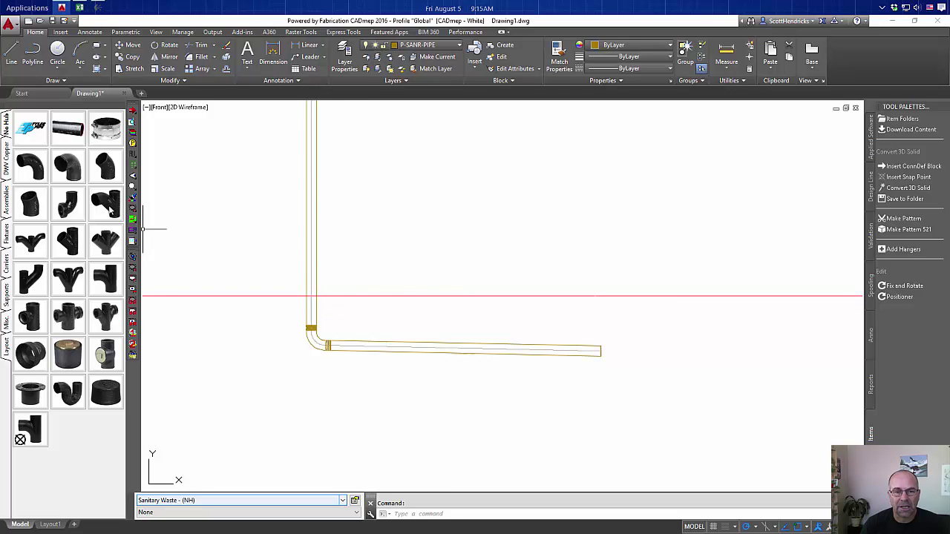
# - Cut a 4"x4"x3" combination fitting into the sloped pipe, rotated so its branch points up
pyautogui.rightClick(111, 210)
pyautogui.moveTo(137, 239)
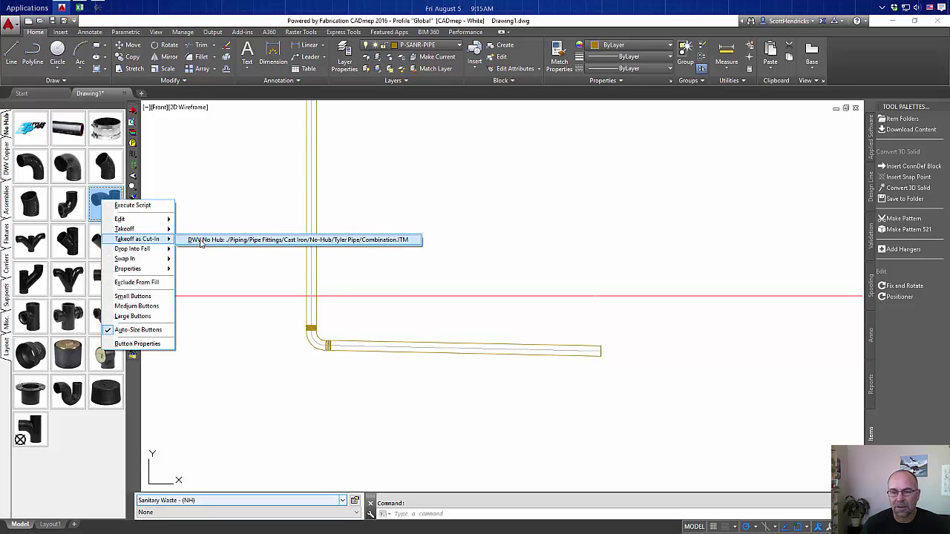
pyautogui.click(201, 241)
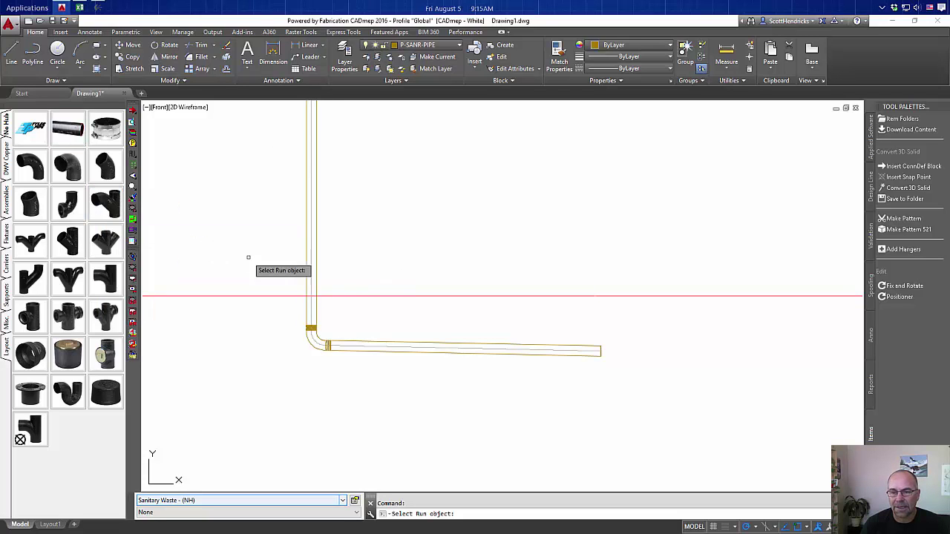
pyautogui.click(464, 345)
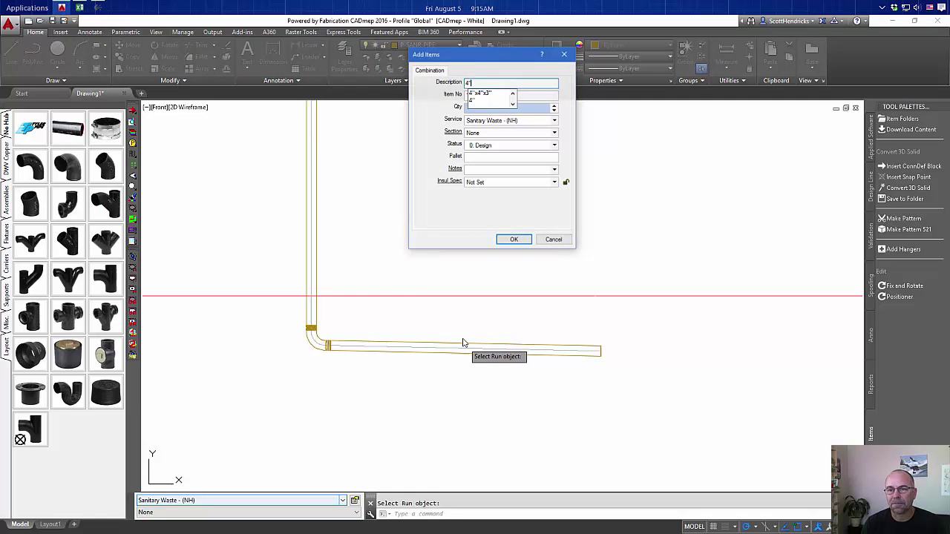
pyautogui.click(483, 92)
pyautogui.click(514, 239)
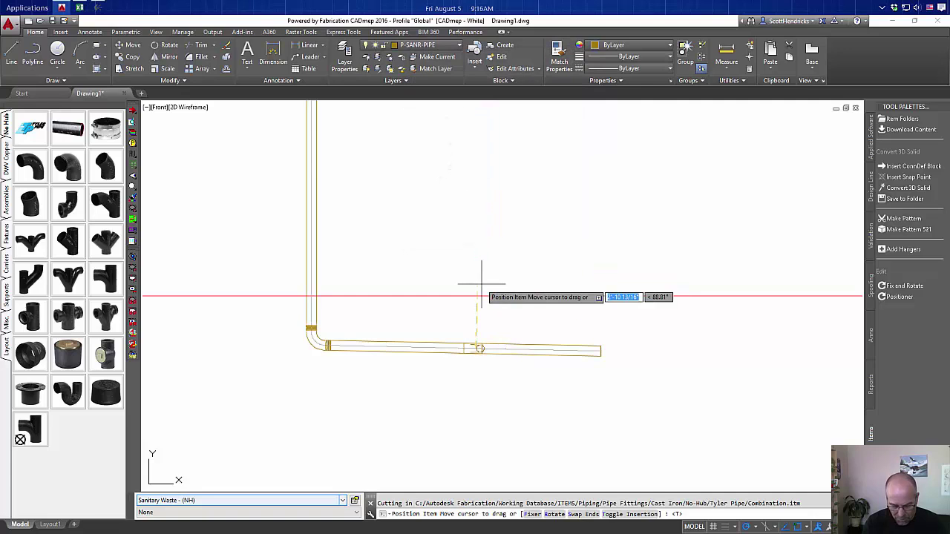
pyautogui.write('r')
pyautogui.press('Return')
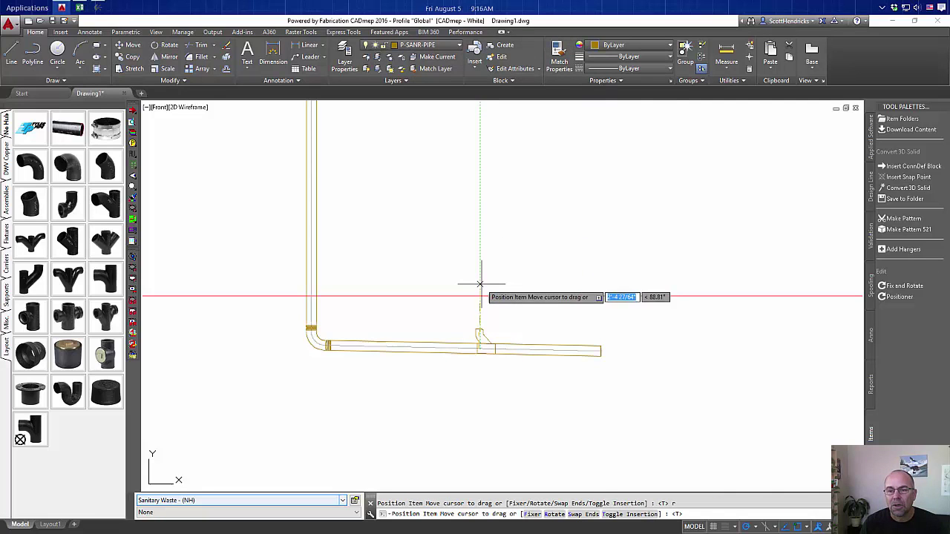
pyautogui.click(452, 260)
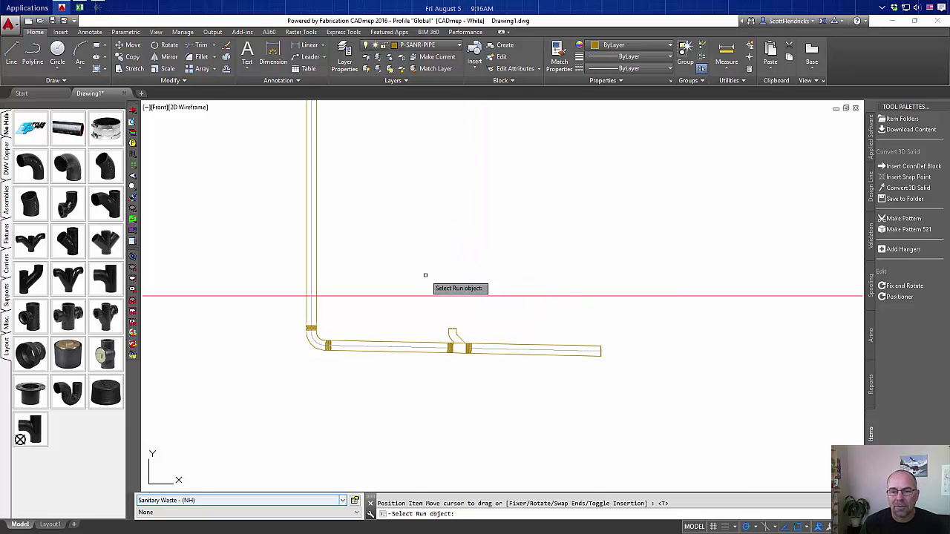
pyautogui.click(453, 329)
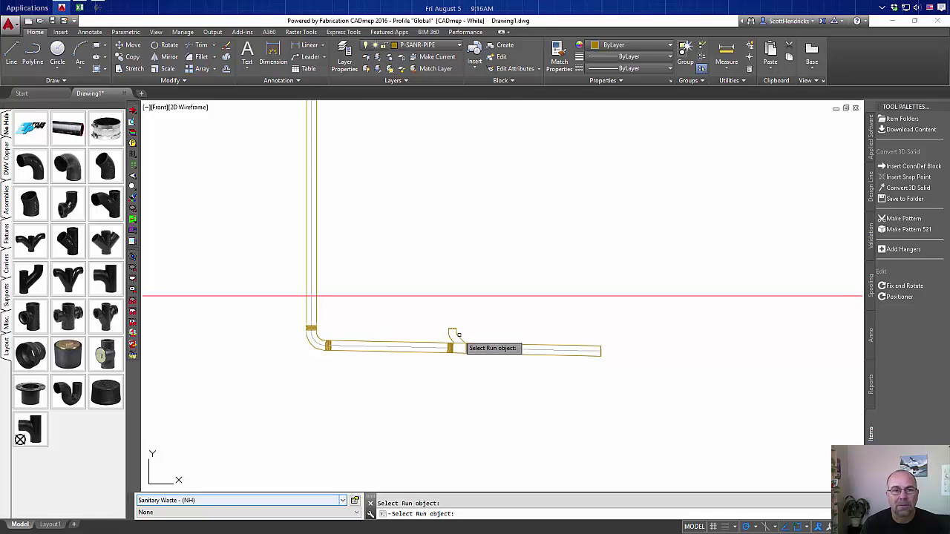
pyautogui.press('Escape')
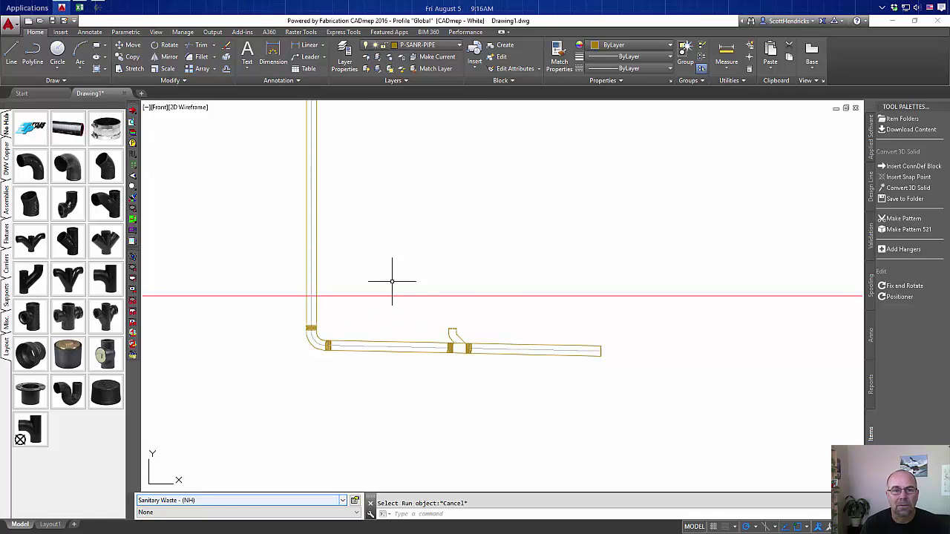
# - Attach a vertical riser to the combination fitting's branch
pyautogui.click(132, 111)
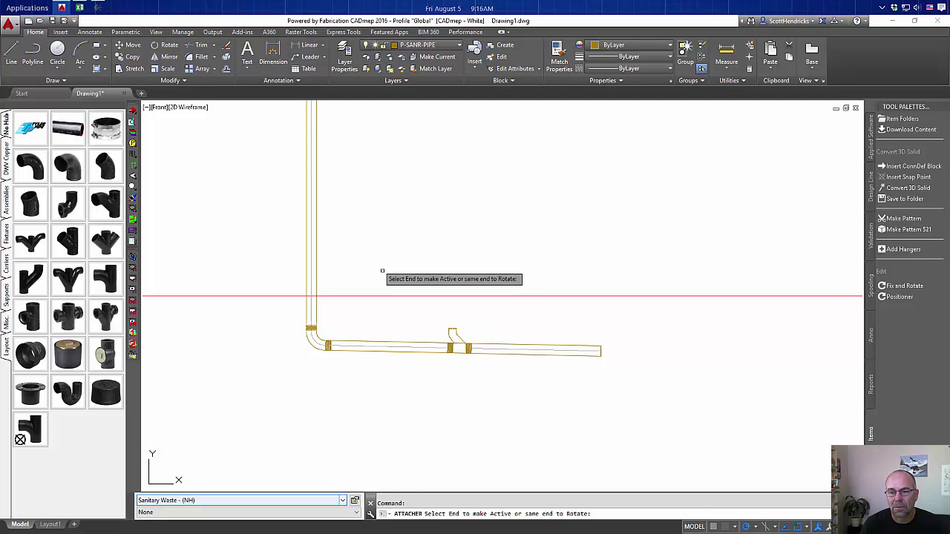
pyautogui.click(451, 330)
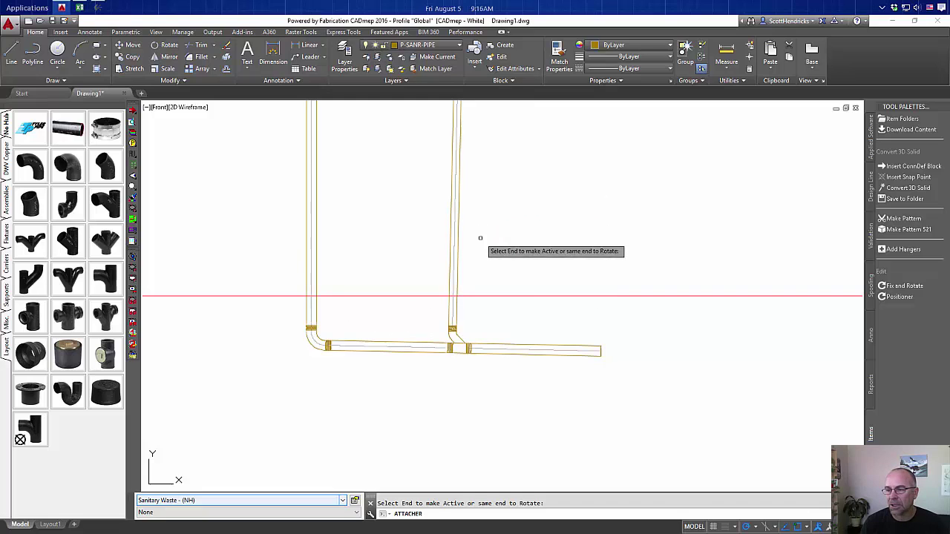
pyautogui.press('Escape')
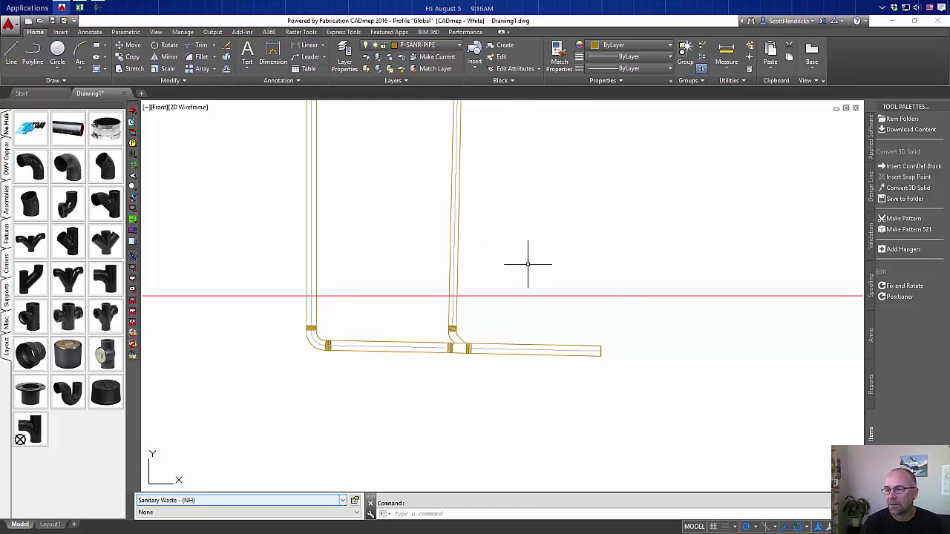
# - Use Positioner to move the riser's Pick Point 2 directly above Pick Point 1
pyautogui.click(898, 297)
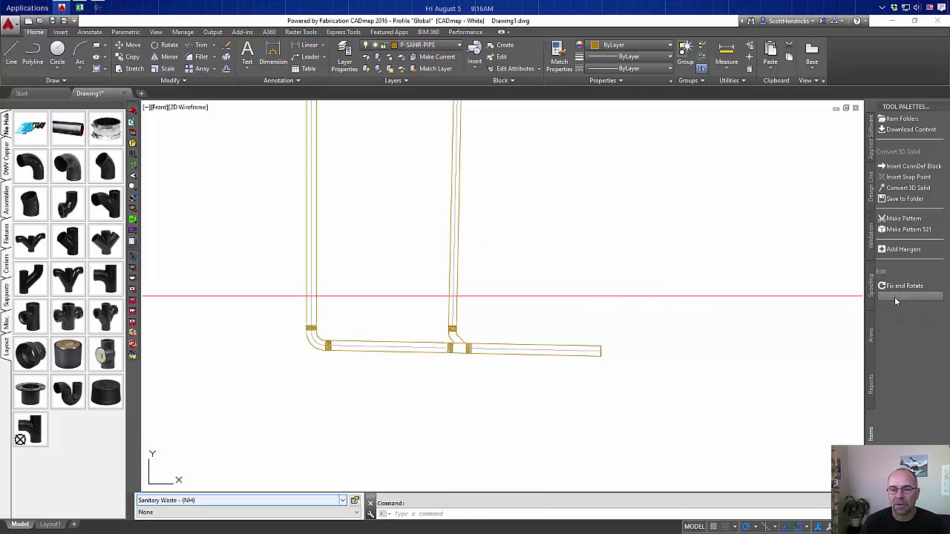
pyautogui.click(453, 312)
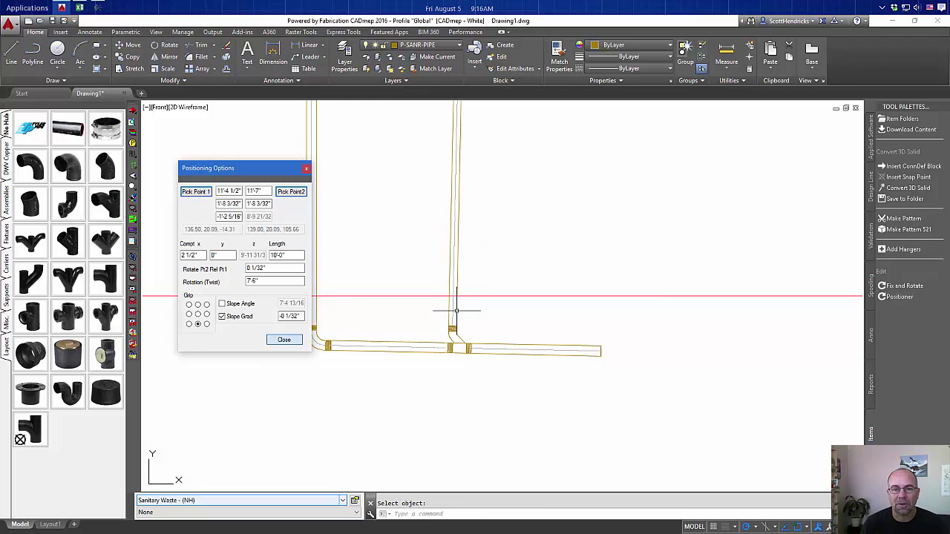
pyautogui.click(291, 192)
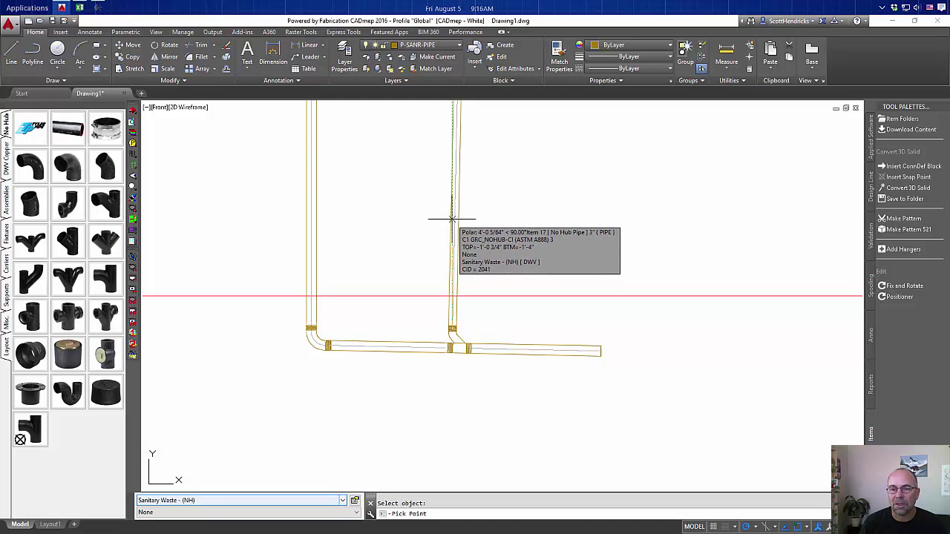
pyautogui.click(451, 219)
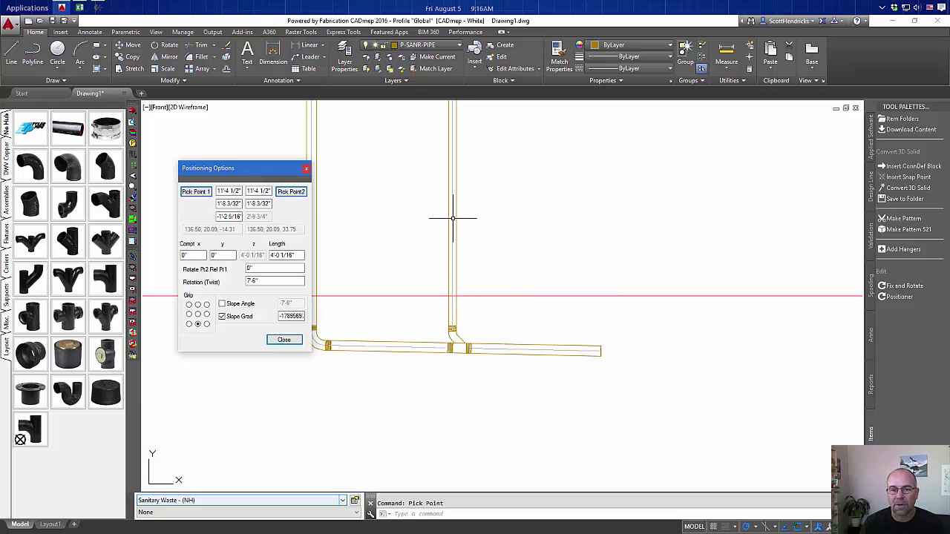